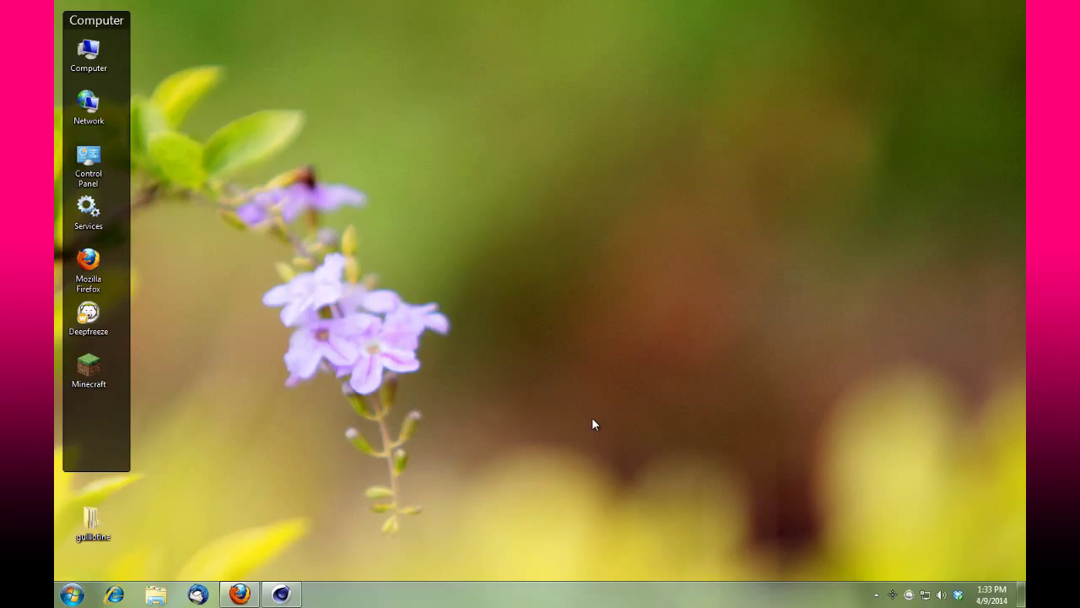
- Restore Cinema 4D and orbit and pan around the guillotine from several angles
{"action": "left_click", "coordinate": [281, 594]}
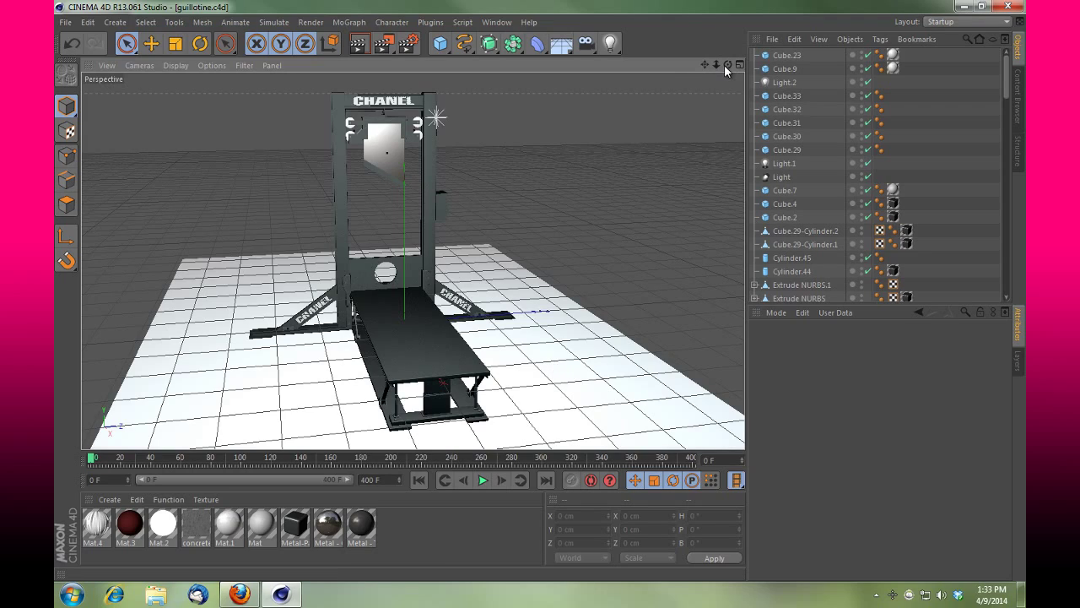
{"action": "left_click_drag", "start_coordinate": [724, 64], "coordinate": [540, 291]}
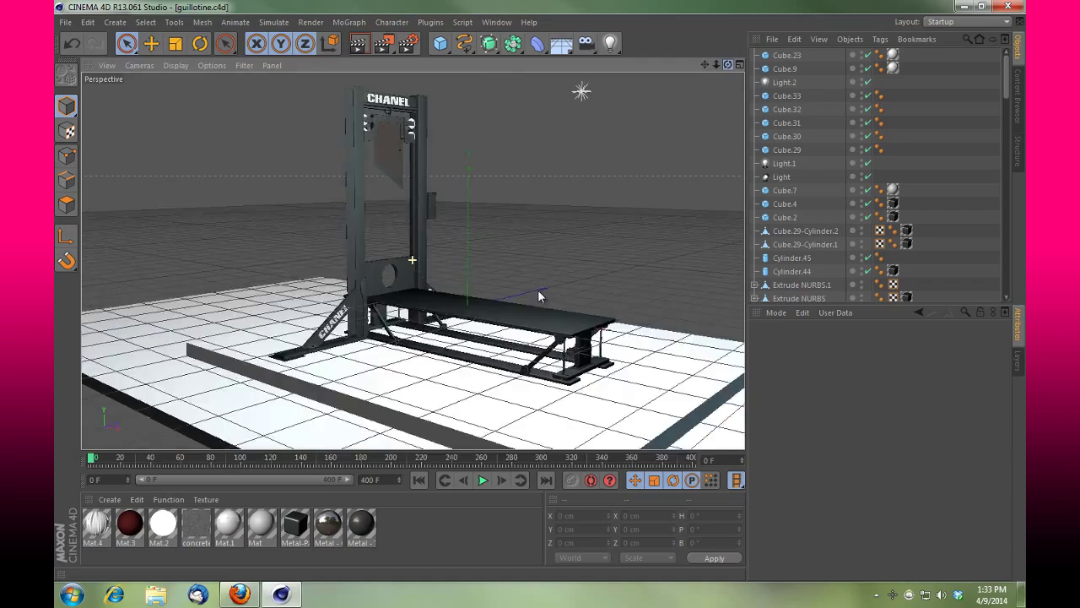
{"action": "left_click_drag", "start_coordinate": [540, 291], "coordinate": [542, 296]}
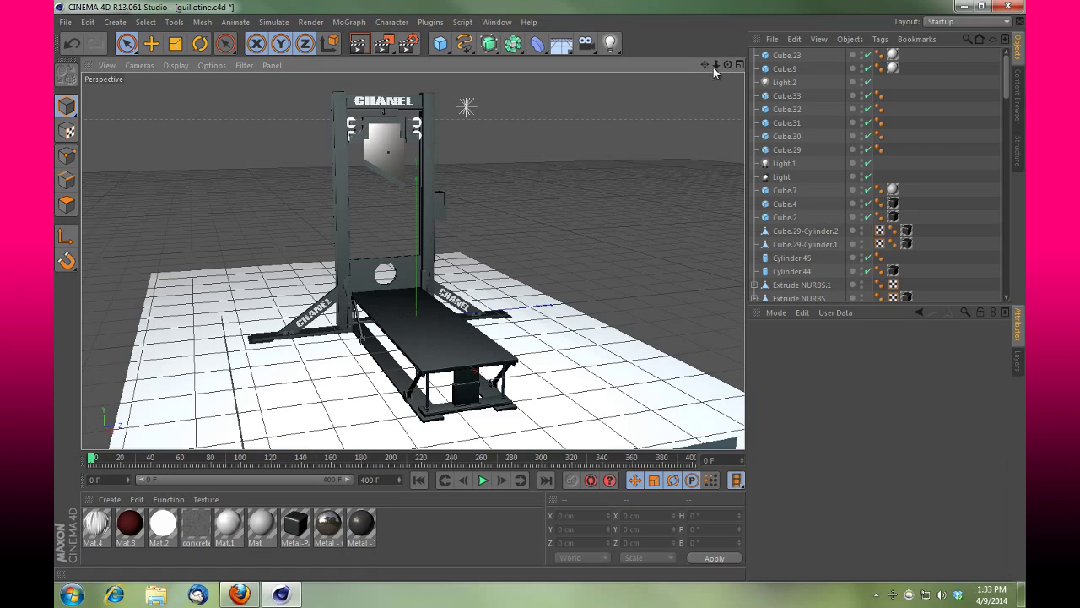
{"action": "left_click_drag", "start_coordinate": [727, 65], "coordinate": [541, 290]}
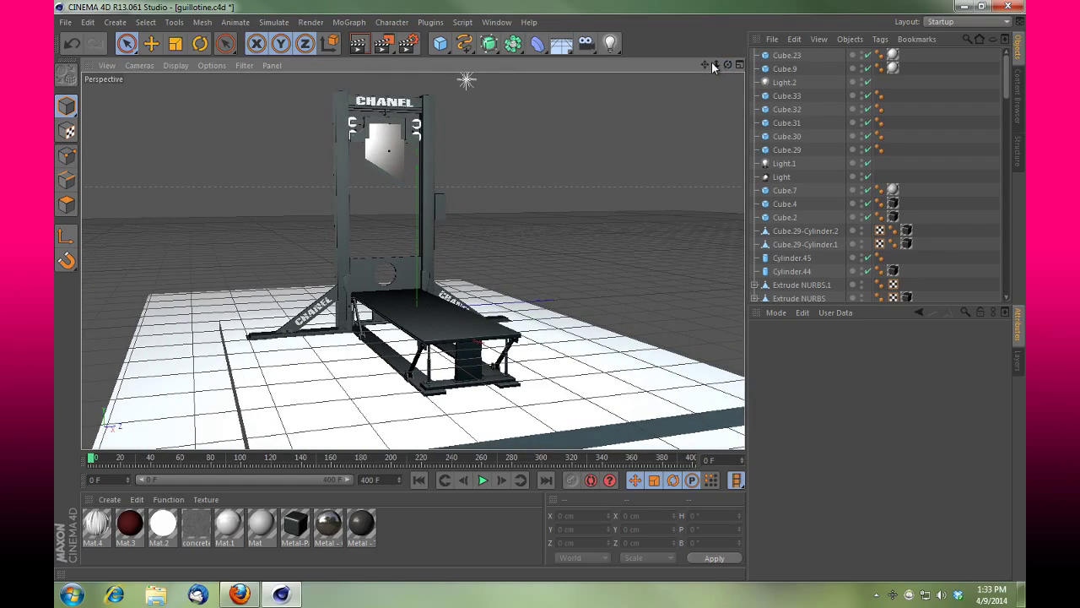
{"action": "left_click_drag", "start_coordinate": [704, 66], "coordinate": [541, 295]}
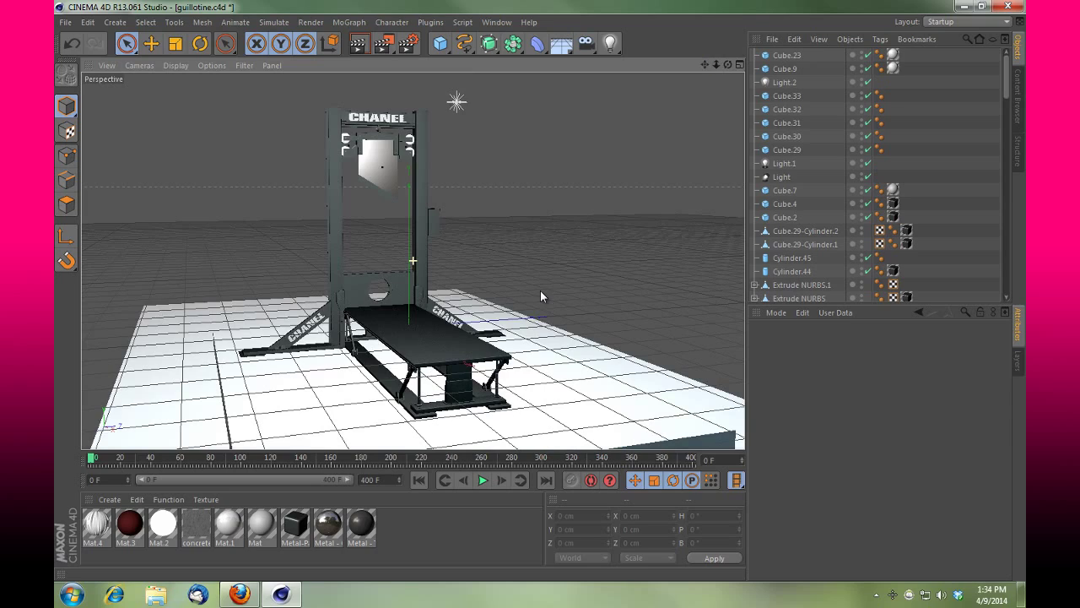
{"action": "left_click_drag", "start_coordinate": [726, 64], "coordinate": [541, 289]}
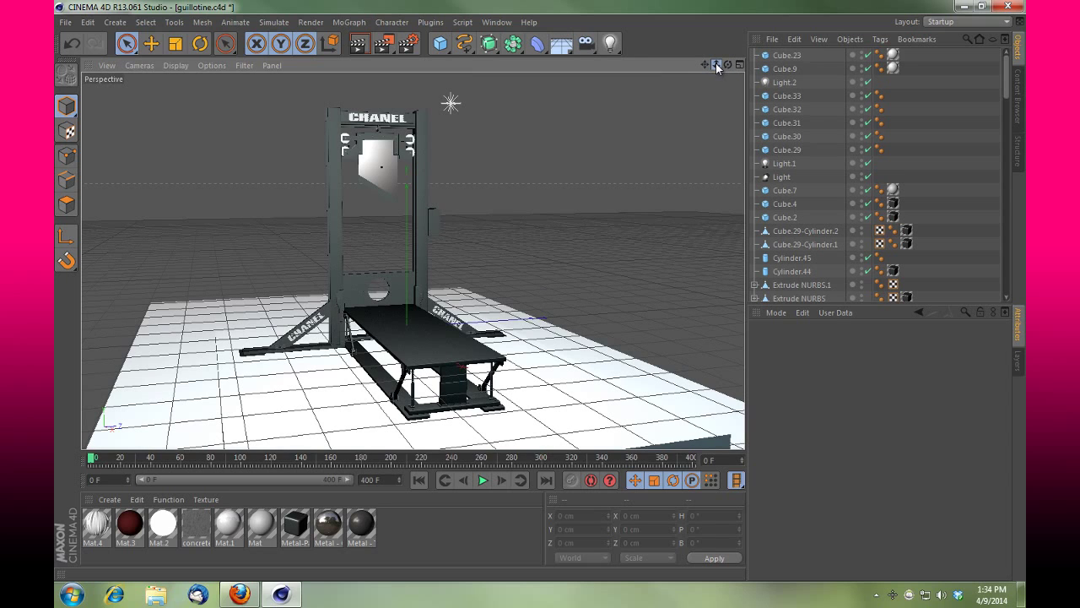
{"action": "left_click_drag", "start_coordinate": [540, 290], "coordinate": [540, 290]}
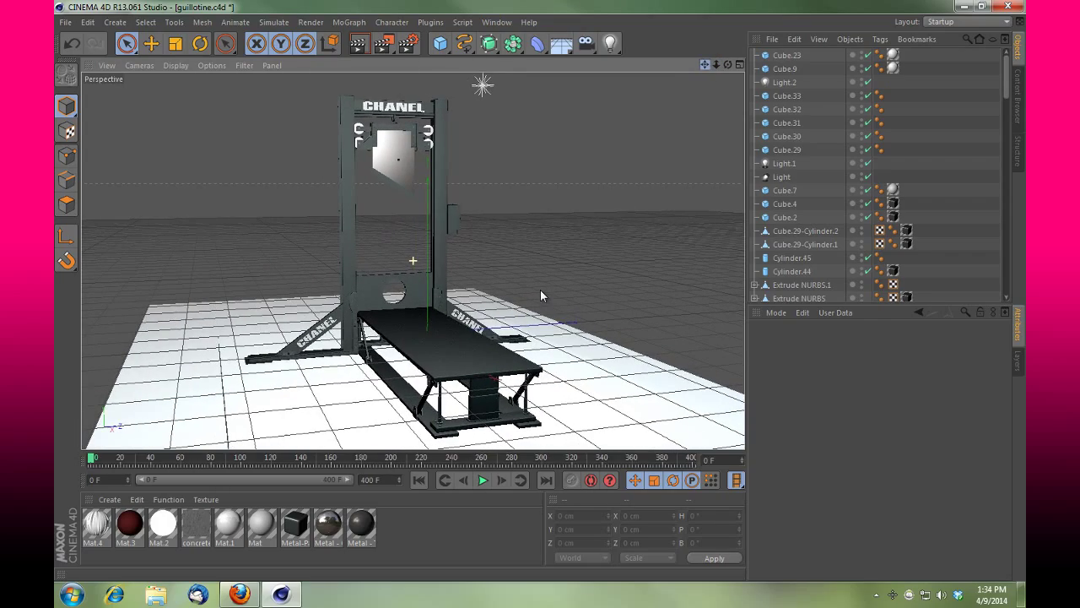
- Zoom in on the guillotine, view it from above and the front with the CHANEL sign, then pull back
{"action": "left_click_drag", "start_coordinate": [725, 63], "coordinate": [540, 290]}
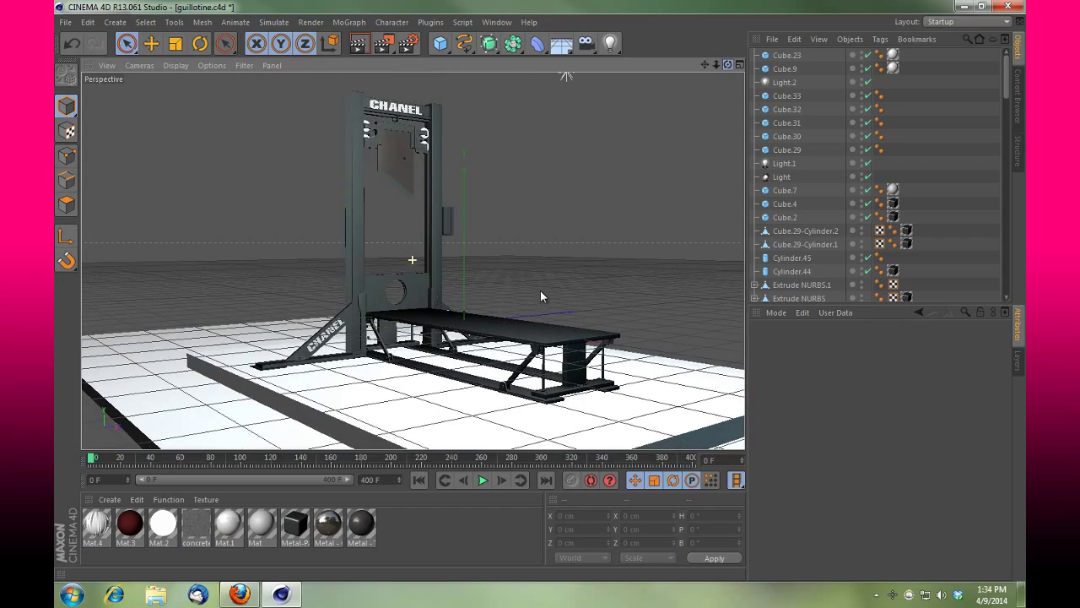
{"action": "left_click_drag", "start_coordinate": [715, 64], "coordinate": [542, 291]}
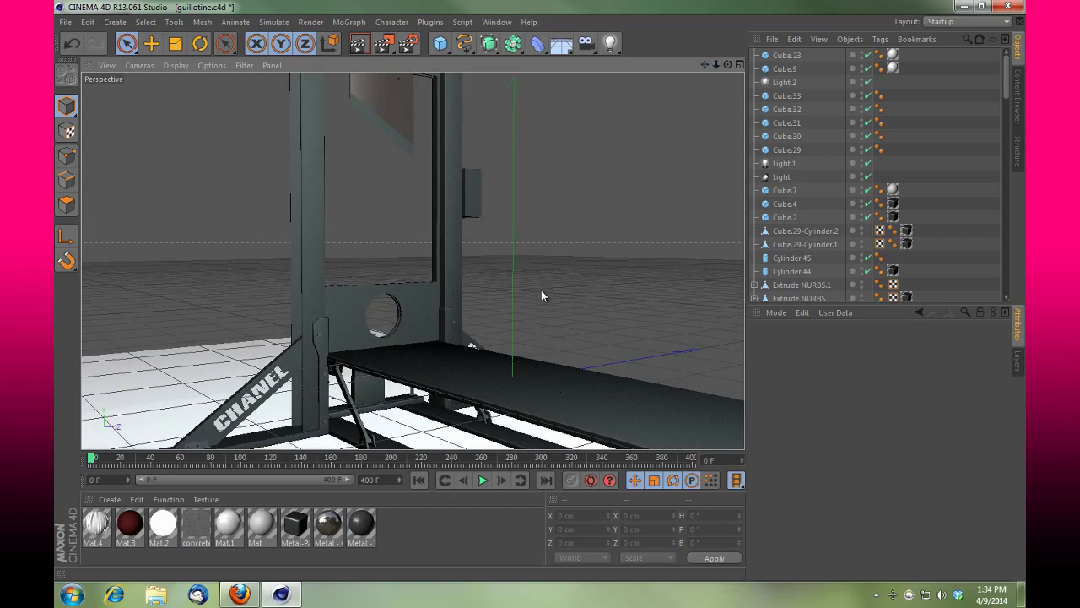
{"action": "mouse_move", "coordinate": [706, 64]}
{"action": "left_mouse_down"}
{"action": "mouse_move", "coordinate": [540, 293]}
{"action": "mouse_move", "coordinate": [718, 66]}
{"action": "mouse_move", "coordinate": [540, 297]}
{"action": "left_mouse_up"}
{"action": "left_click_drag", "start_coordinate": [728, 64], "coordinate": [540, 289]}
{"action": "left_click_drag", "start_coordinate": [712, 65], "coordinate": [540, 290]}
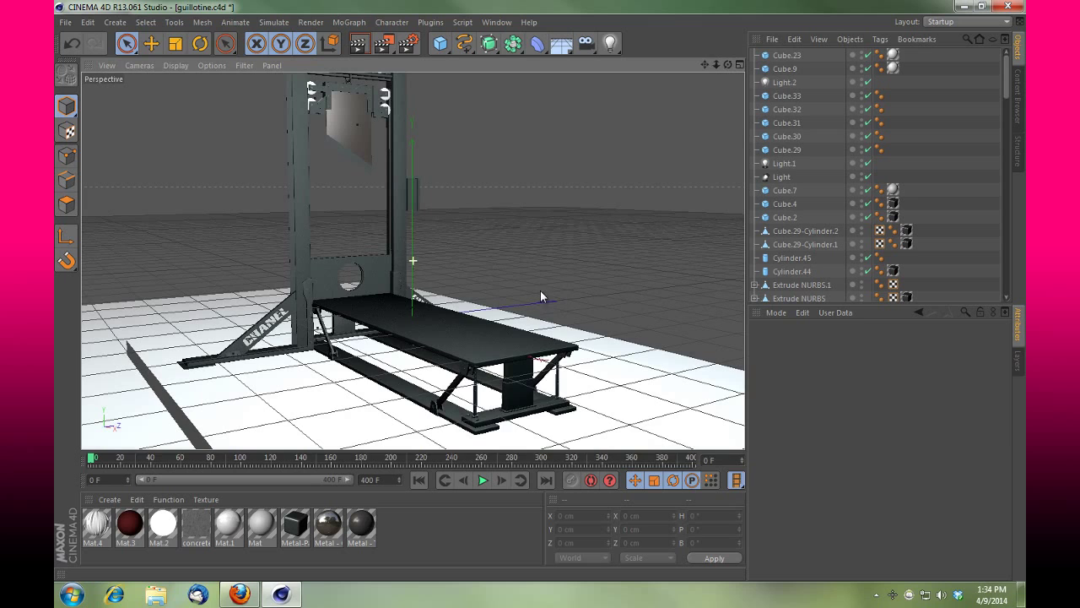
{"action": "left_click_drag", "start_coordinate": [703, 62], "coordinate": [540, 290]}
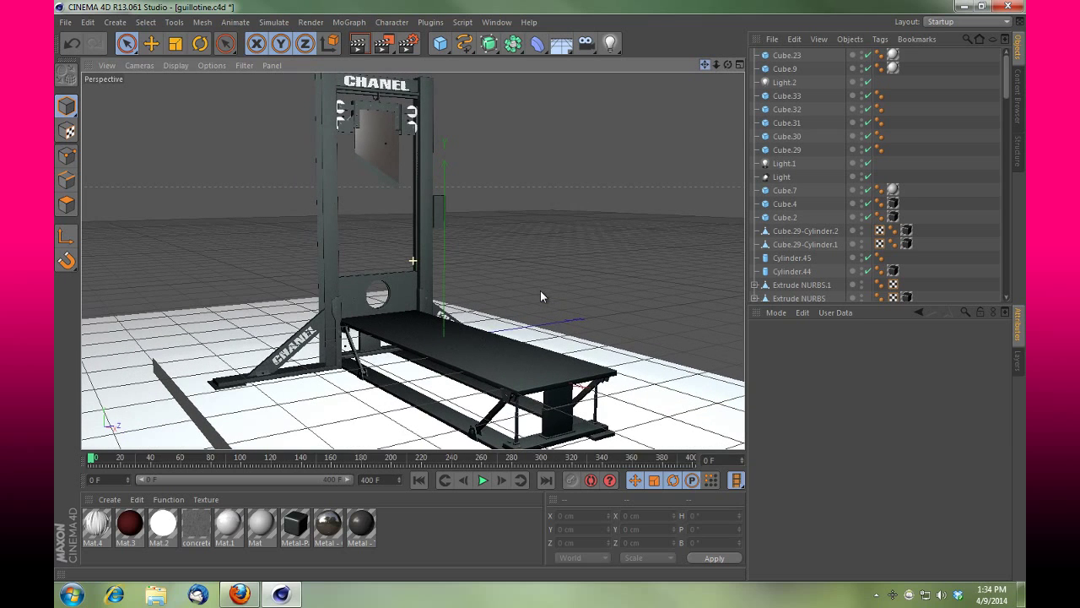
{"action": "left_click_drag", "start_coordinate": [719, 61], "coordinate": [540, 290]}
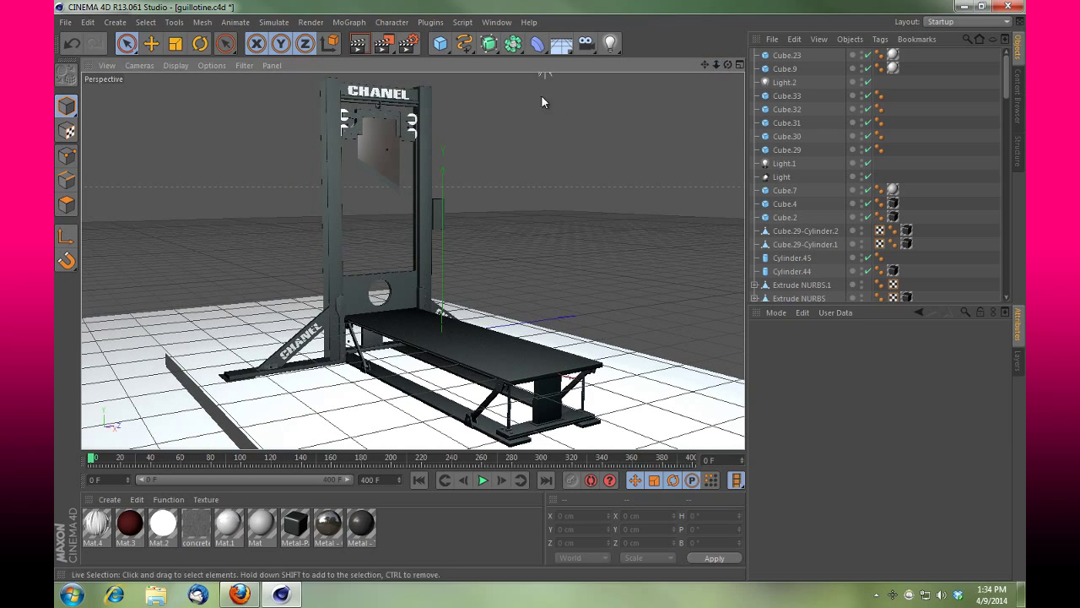
- Overwrite-render the Gil4 animation in the background, preview the current view, then minimize Cinema 4D
{"action": "left_click", "coordinate": [384, 42]}
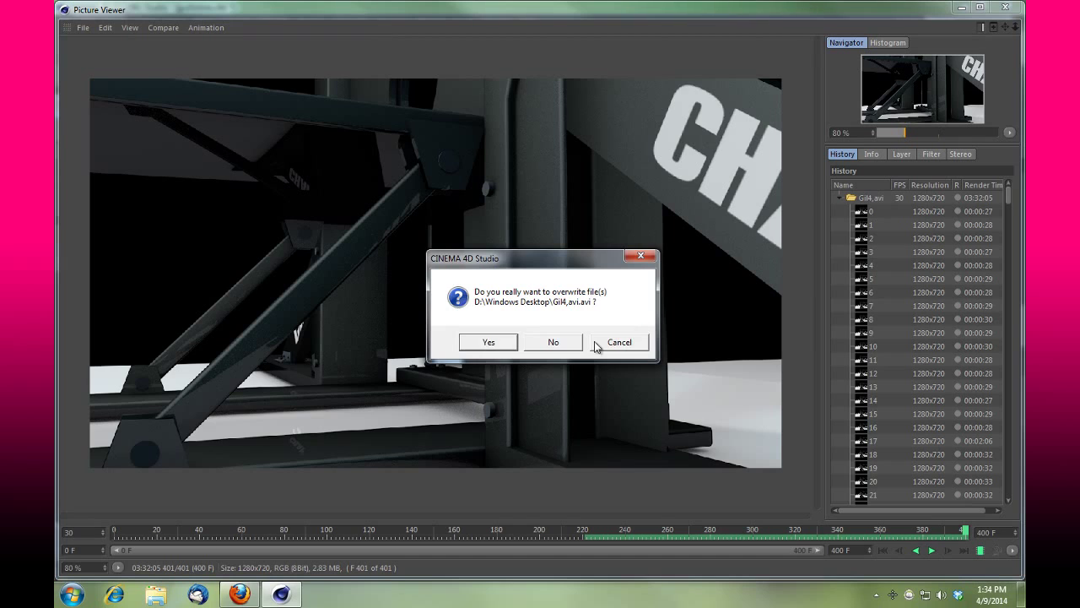
{"action": "left_click", "coordinate": [567, 344]}
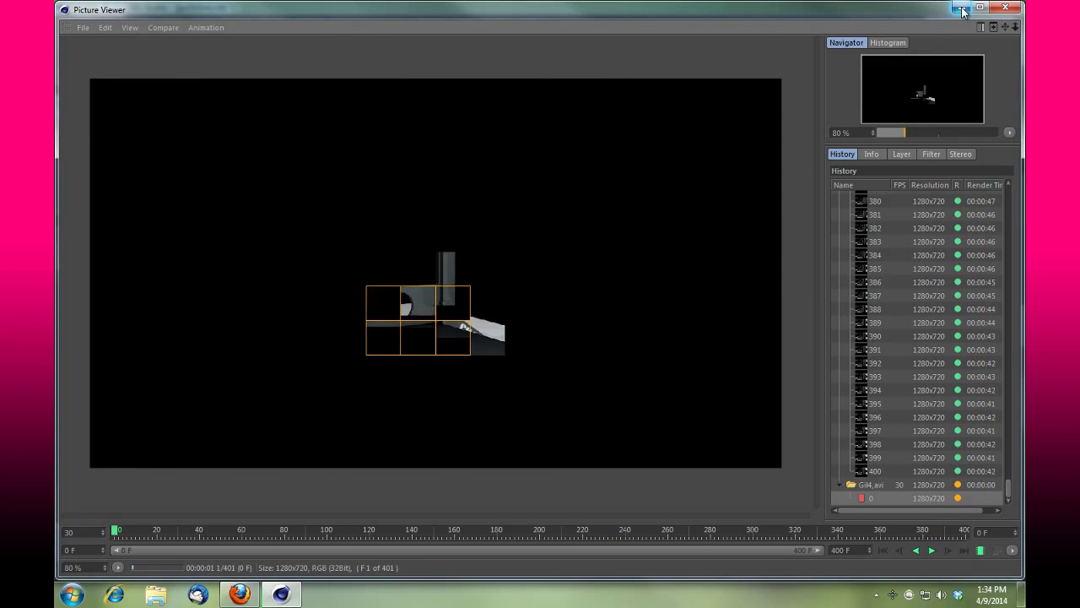
{"action": "left_click", "coordinate": [961, 8]}
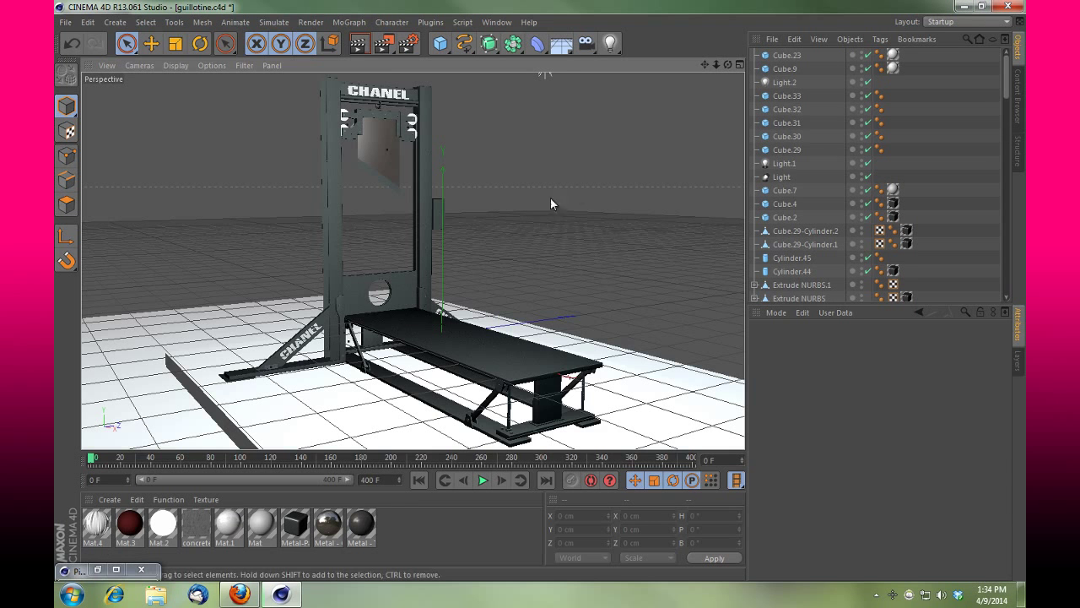
{"action": "left_click", "coordinate": [363, 44]}
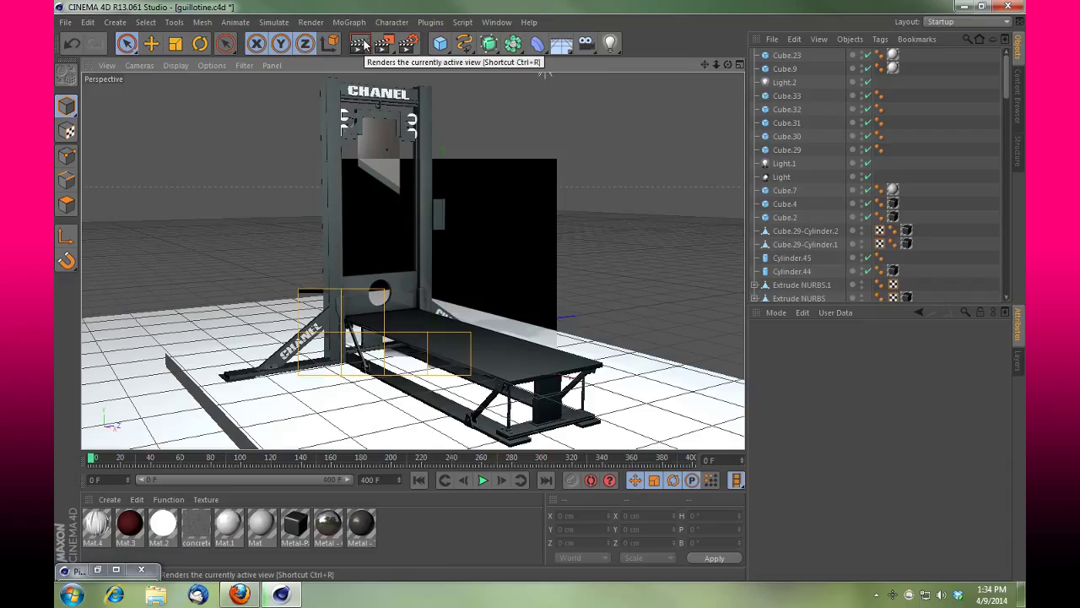
{"action": "left_click", "coordinate": [963, 7]}
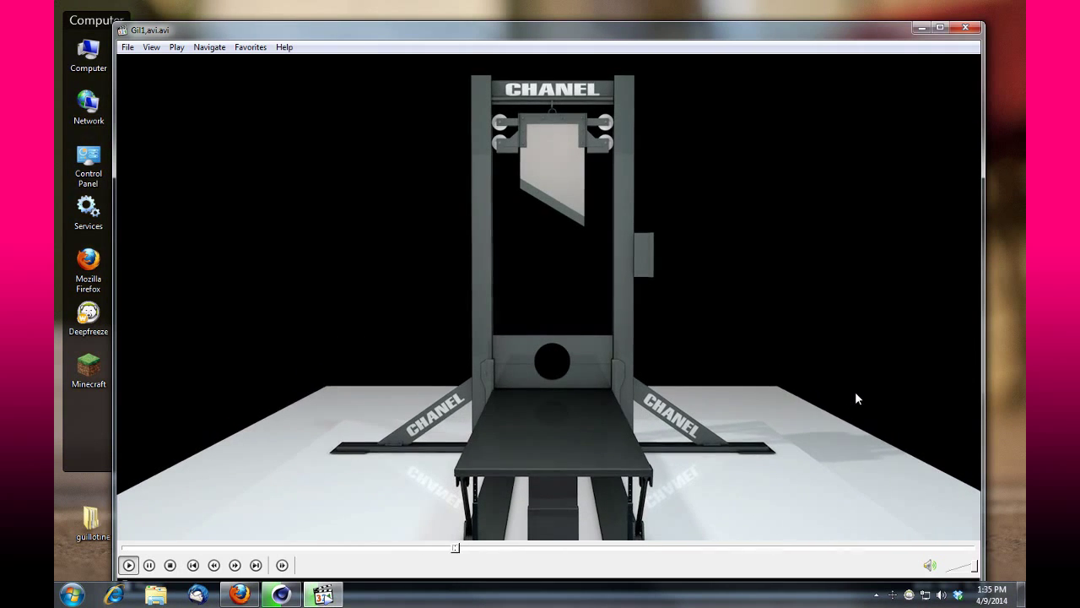
- Watch the Gil1, Gil3 and Gil4 AVI clips in turn, closing each one afterwards
{"action": "left_click", "coordinate": [965, 27]}
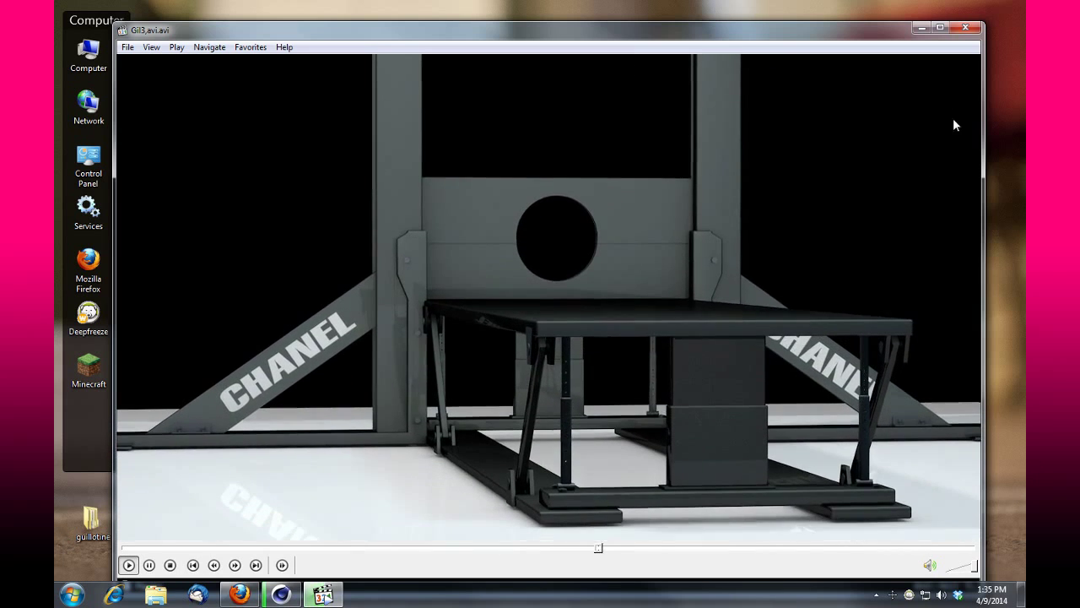
{"action": "left_click", "coordinate": [967, 28]}
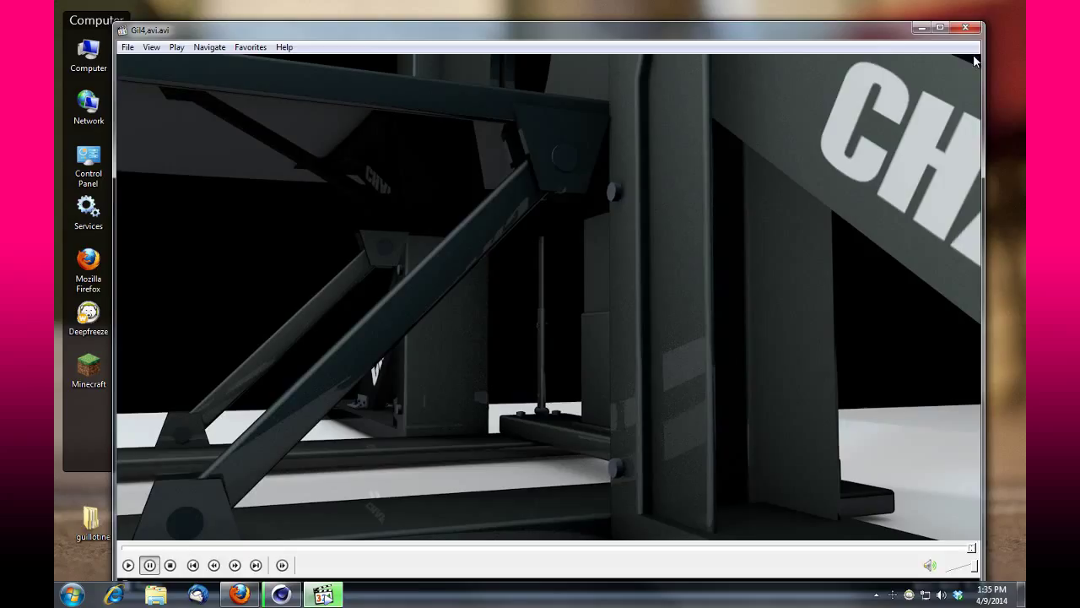
{"action": "left_click", "coordinate": [966, 28]}
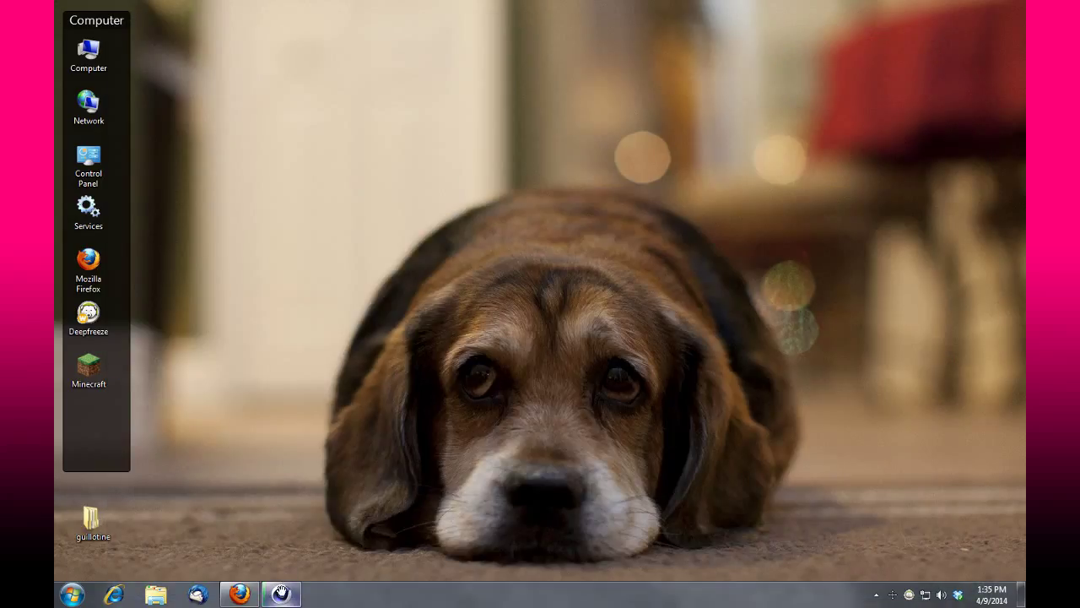
- Close the Picture Viewer and confirm stopping the running external render
{"action": "left_click", "coordinate": [281, 594]}
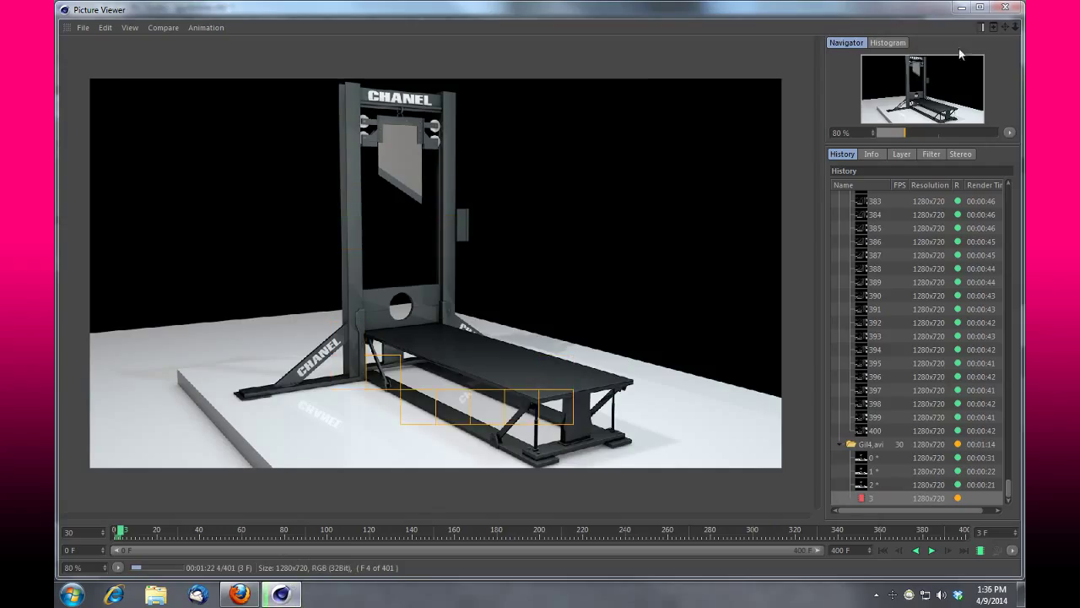
{"action": "left_click", "coordinate": [1005, 8]}
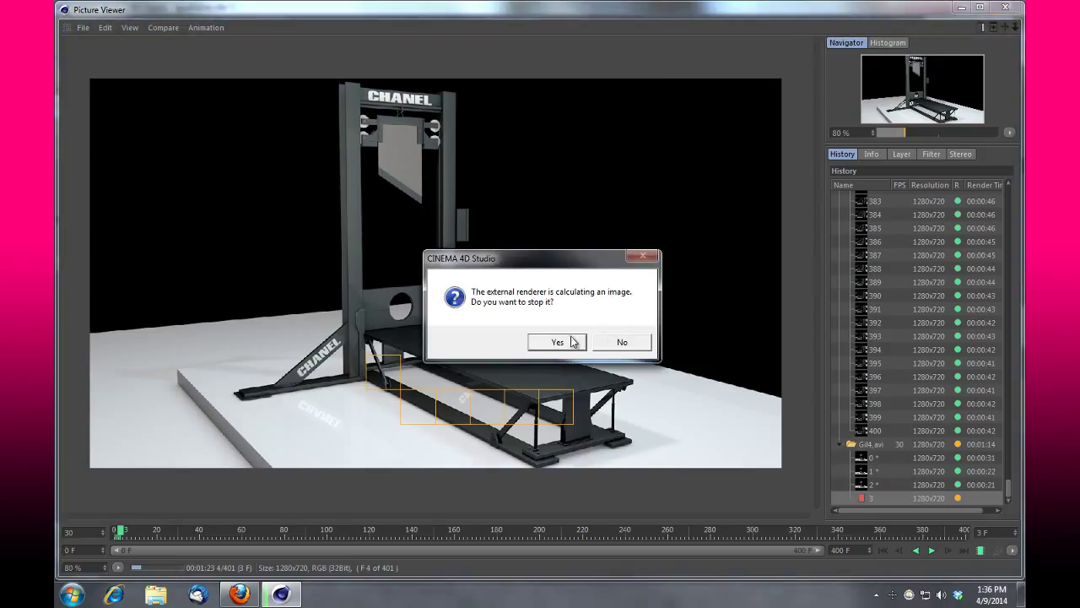
{"action": "left_click", "coordinate": [573, 341]}
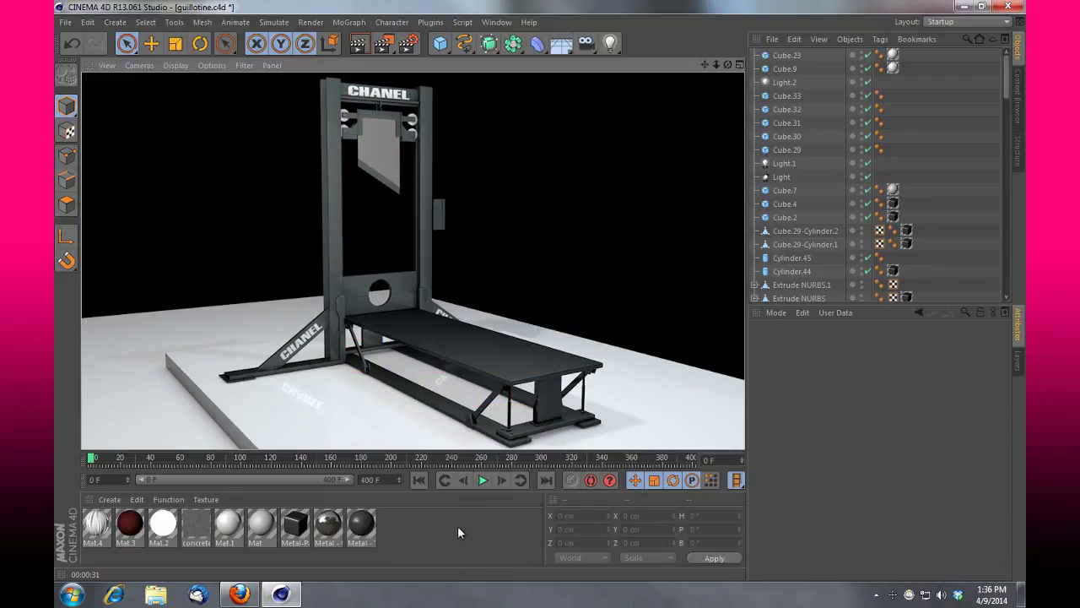